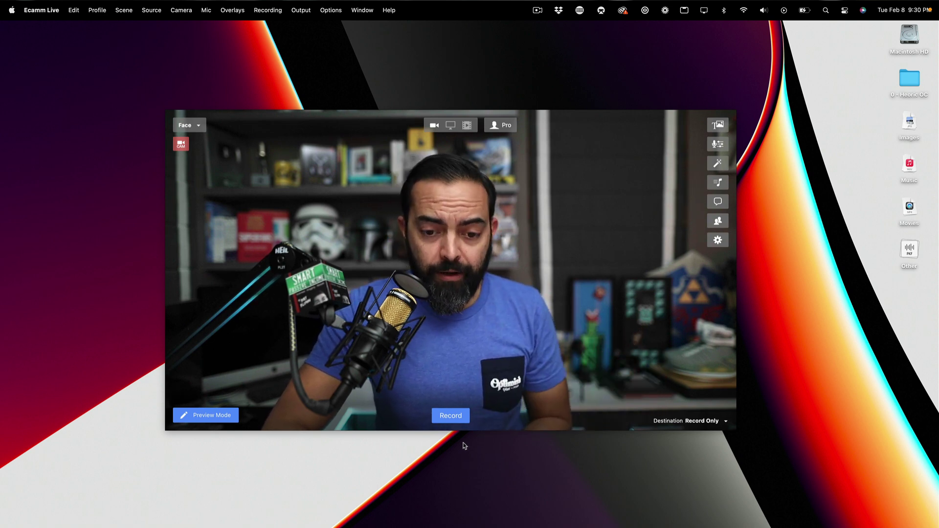
- Record a roughly 32-second webcam clip in Ecamm Live and confirm ending the recording
mouse_move(456, 427)
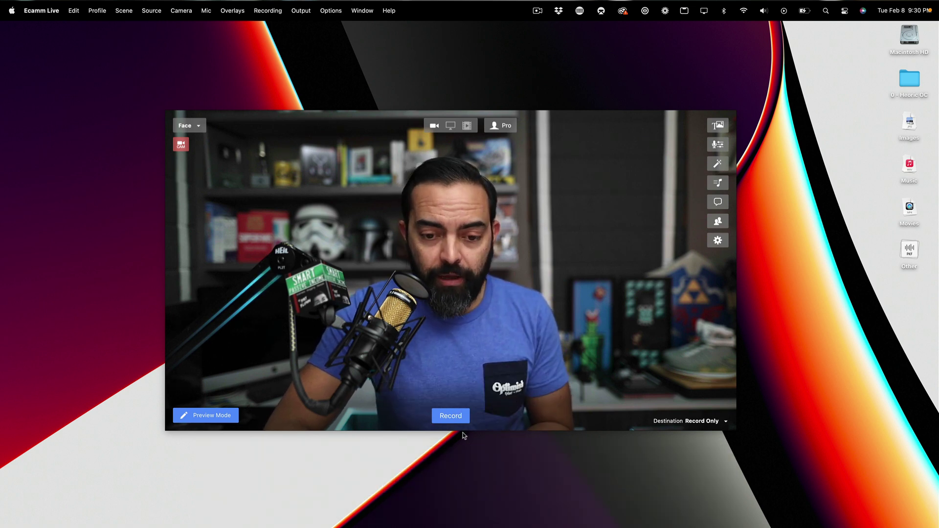
left_click(452, 416)
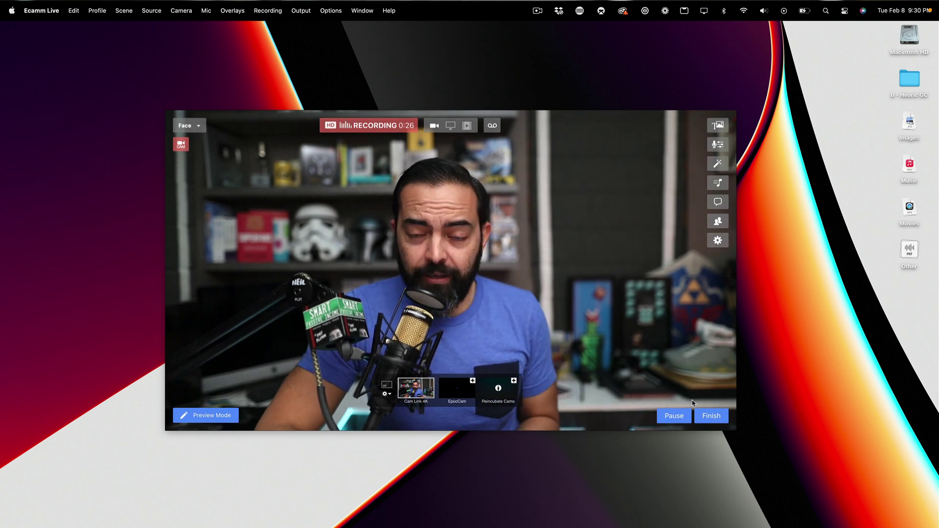
left_click(714, 420)
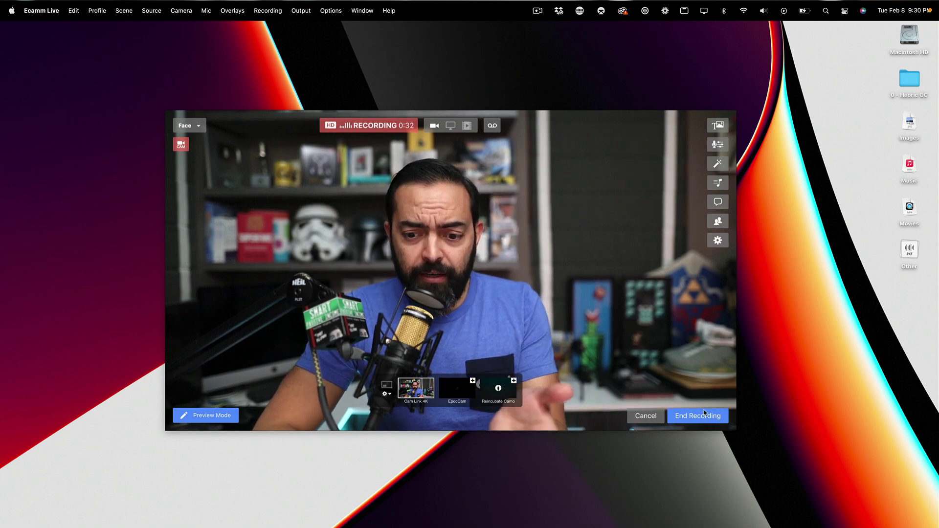
key("Return")
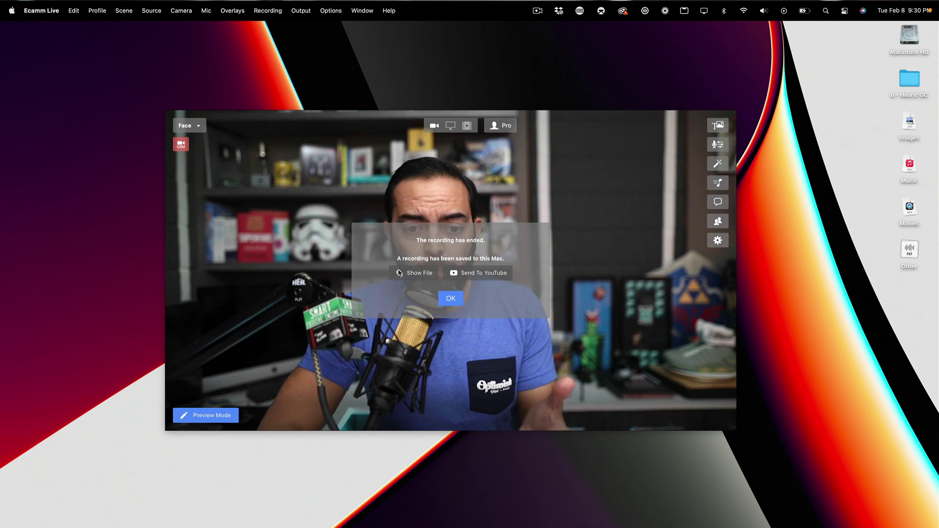
- Reveal the saved recording in Finder and open the newest .mov in QuickTime Player
left_click(419, 274)
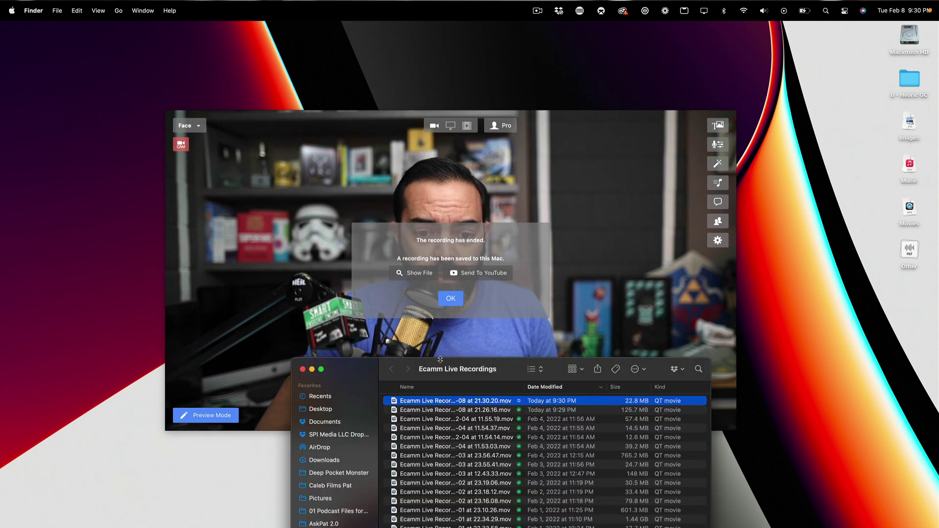
double_click(428, 405)
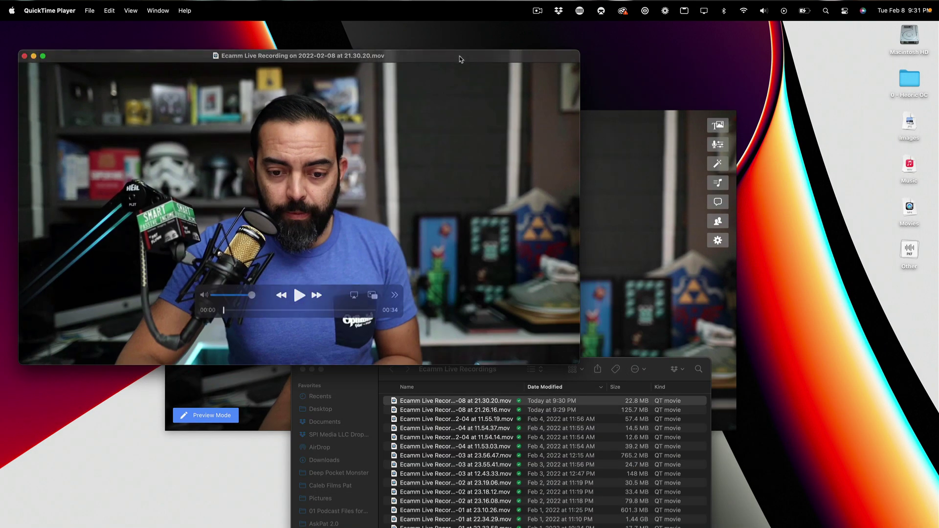
- Shrink and centre the QuickTime window, then scrub to the pointing frame around 19 seconds
left_click_drag(459, 56, 575, 141)
left_click_drag(338, 393, 433, 385)
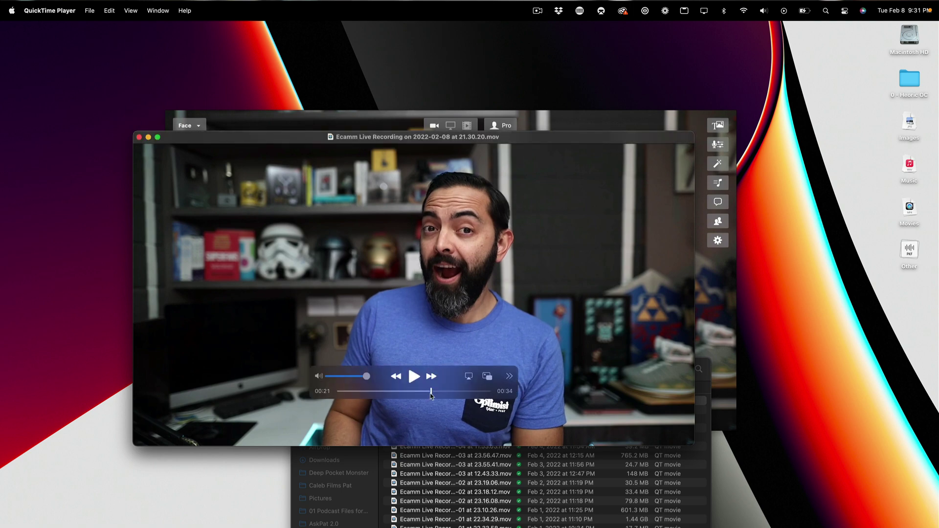
left_click_drag(431, 395, 421, 394)
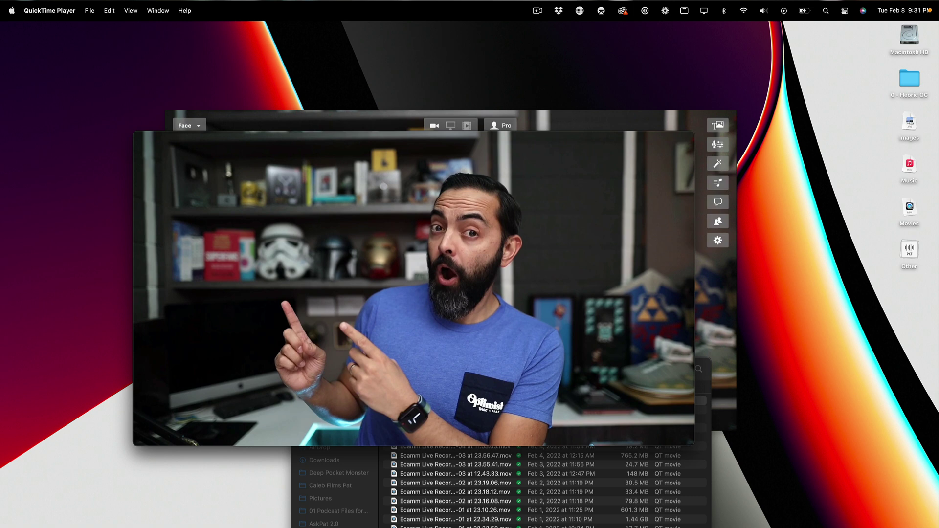
- Take a Cmd+Shift+4 screenshot of the paused frame of the presenter pointing
left_click_drag(138, 136, 693, 443)
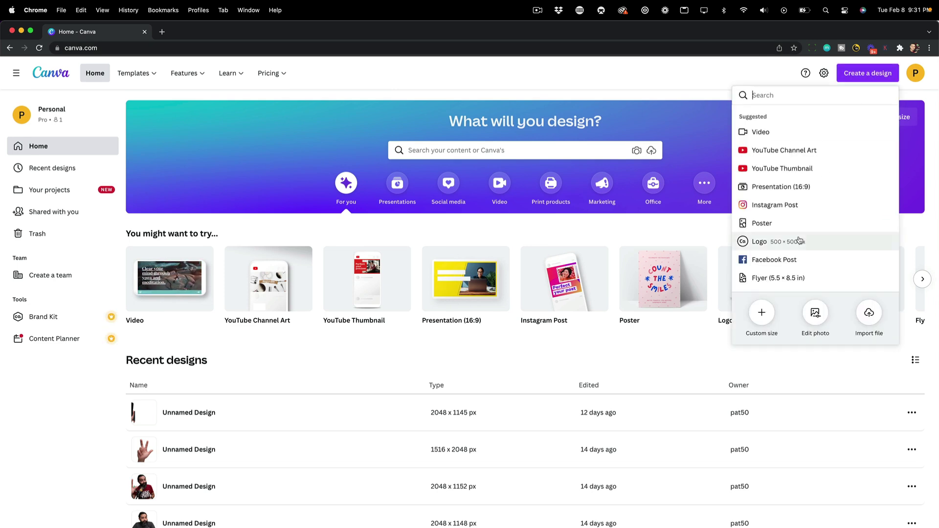
- Upload the 9.31.44 PM screenshot to Canva through Edit photo as a 2048 × 1145 px design
left_click(816, 314)
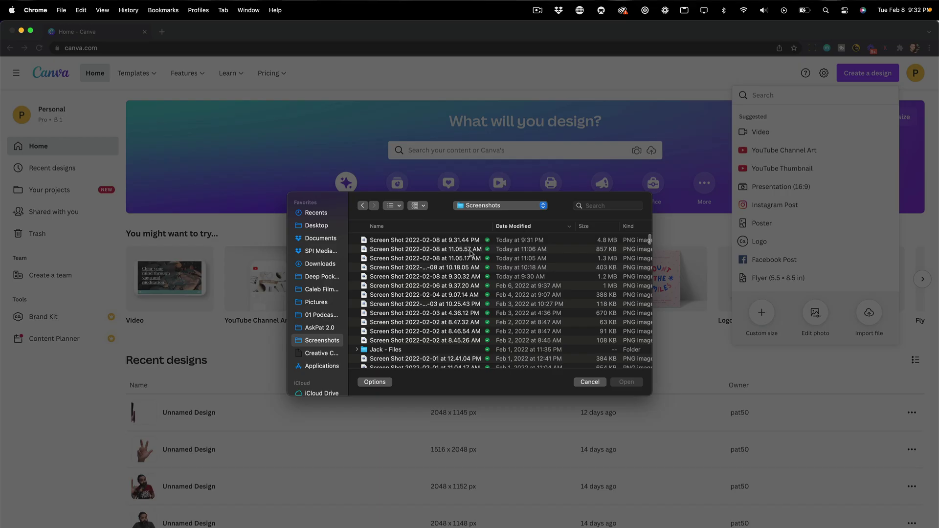
left_click(433, 242)
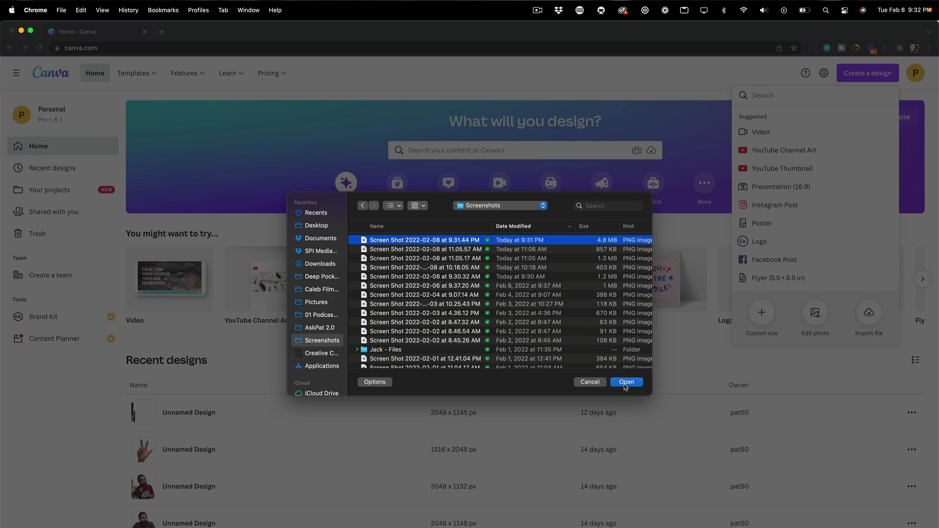
left_click(626, 383)
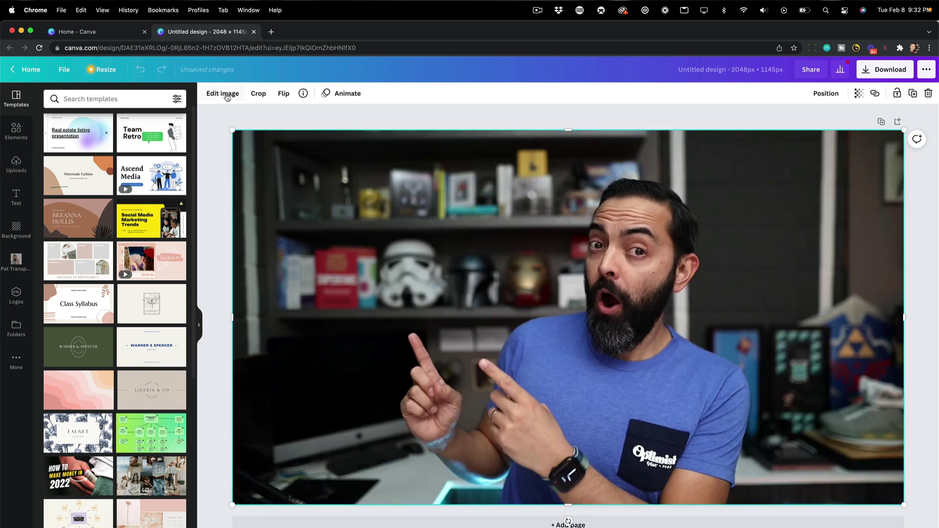
- Apply BG Remover to cut the pointing presenter out of the office backdrop
left_click(225, 96)
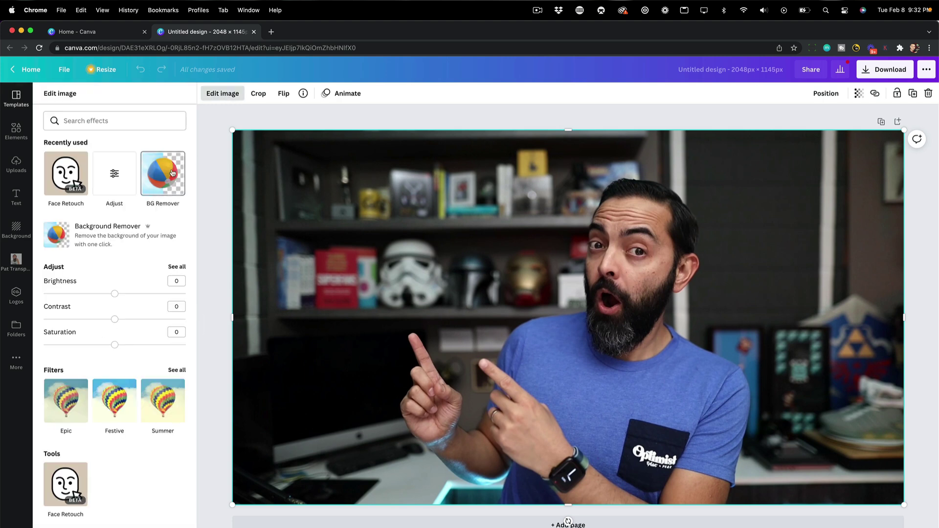
left_click(166, 184)
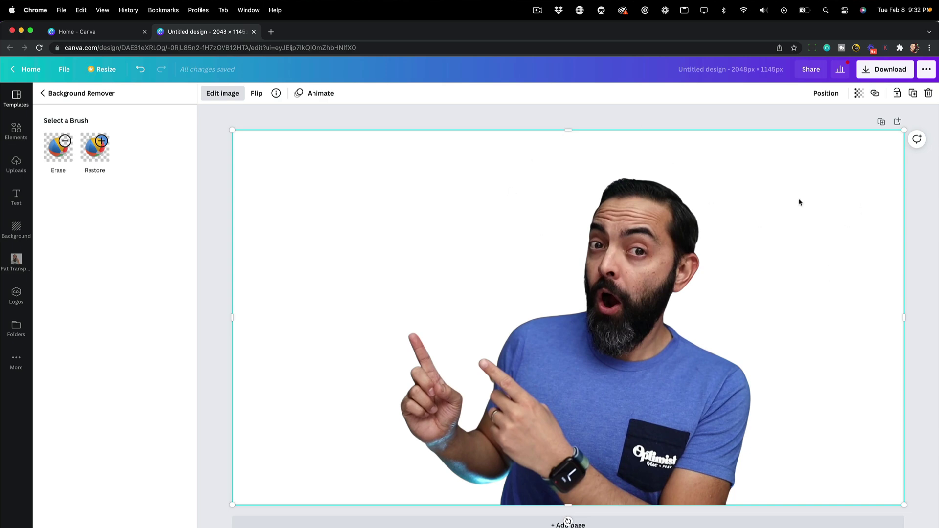
- Download the presenter cutout as a transparent PNG, dismiss the share popup and go Home
left_click(884, 70)
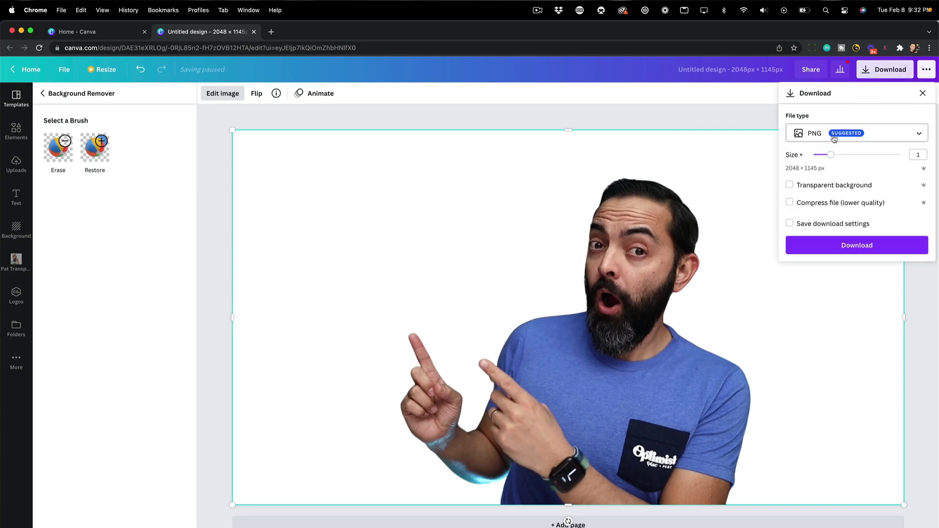
left_click(858, 245)
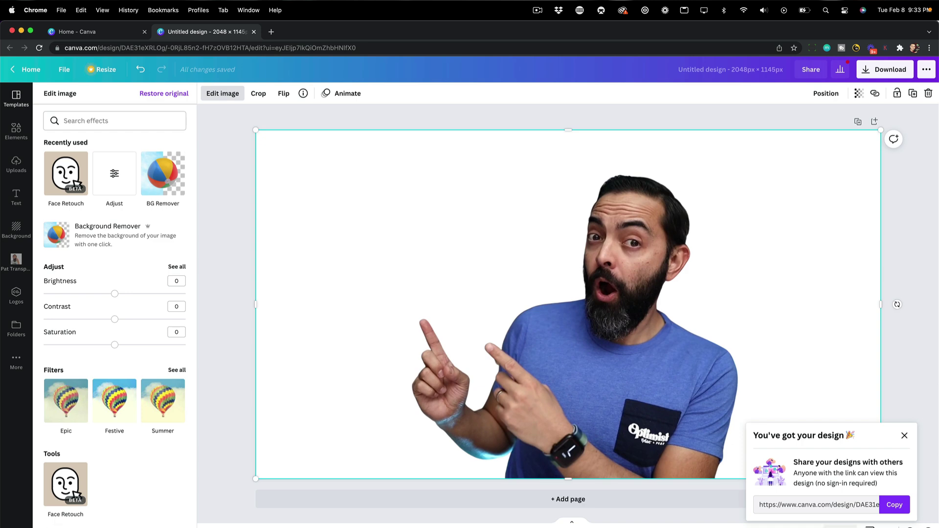
left_click(906, 435)
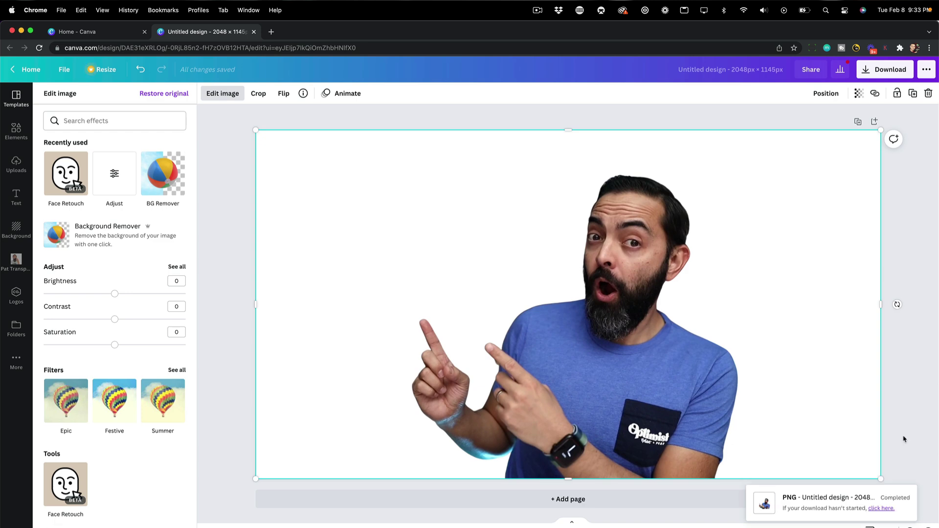
left_click(29, 70)
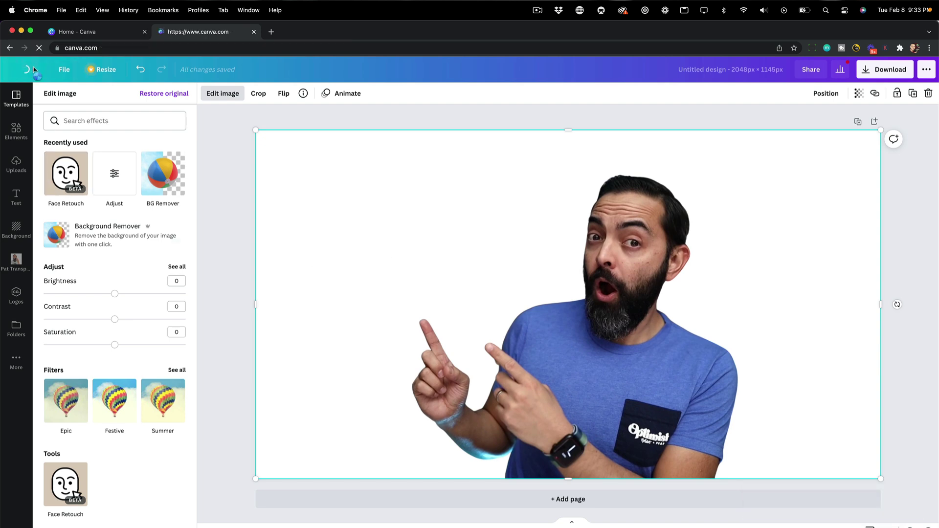
- Search 'youtube thumbnail', open the red-burst template and delete its stock person photo
left_click(431, 152)
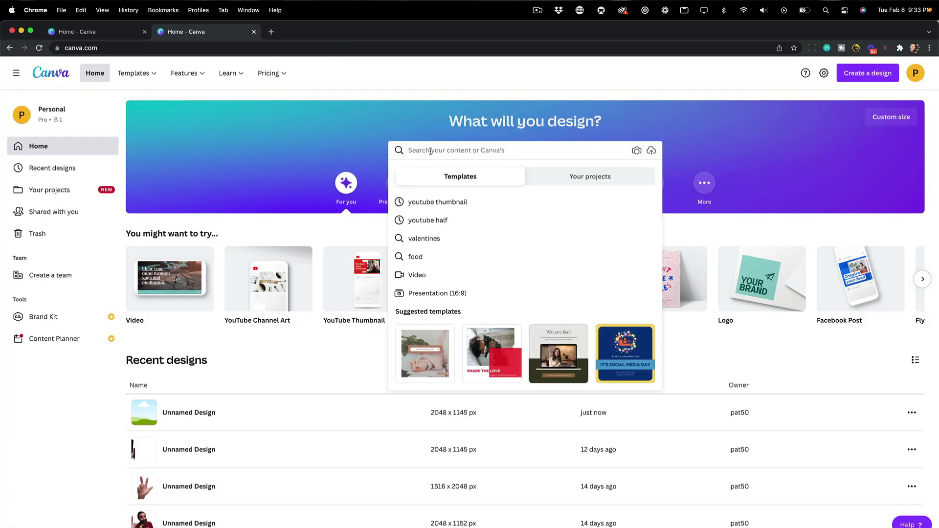
type("youtube thumb")
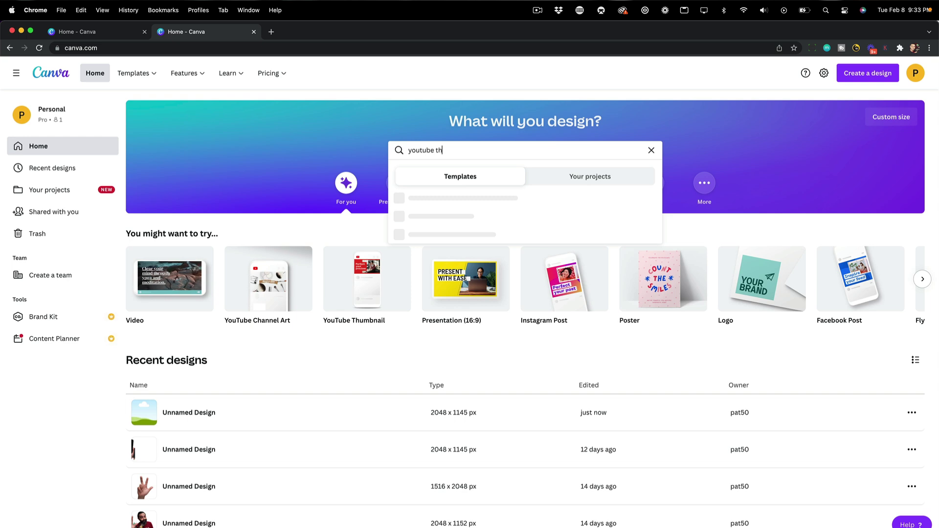
type("nail")
key("Return")
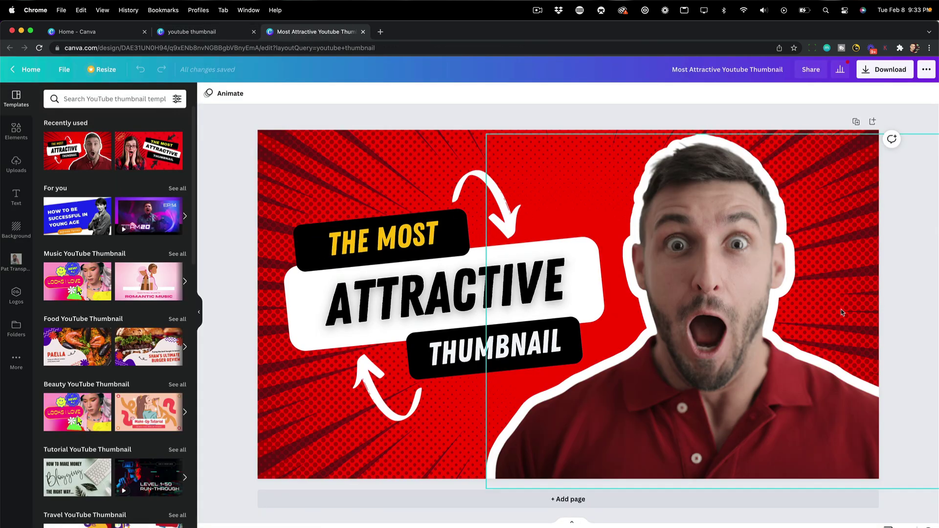
left_click(726, 280)
key("Delete")
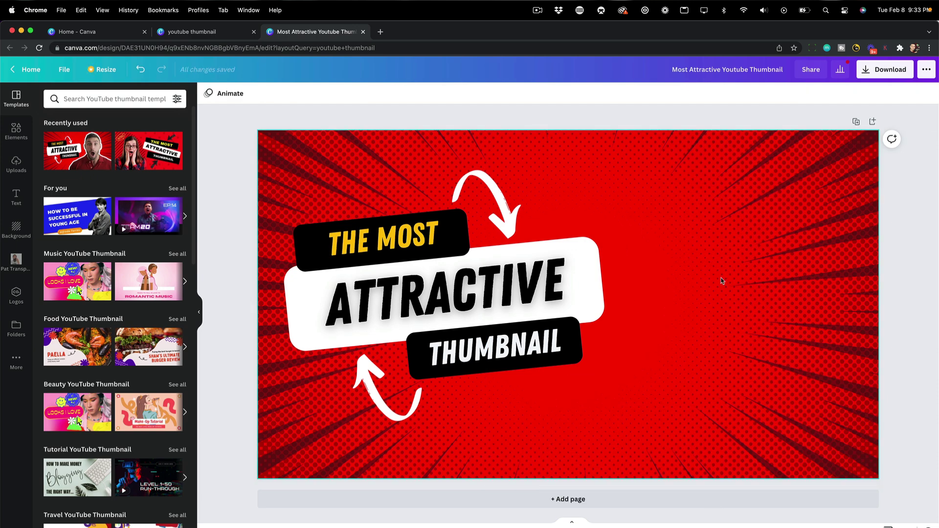
left_click(17, 165)
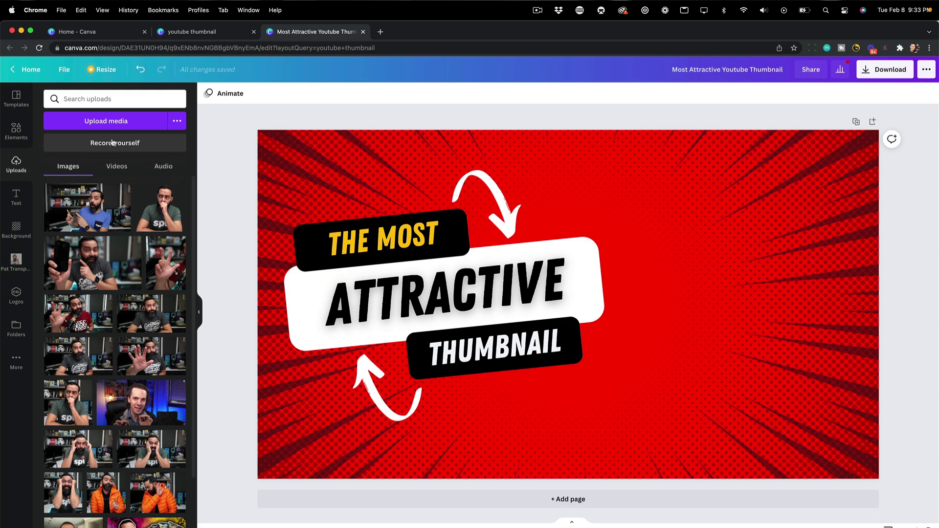
- Upload Untitled design (1).png from the Downloads folder into Canva's Uploads
left_click(123, 128)
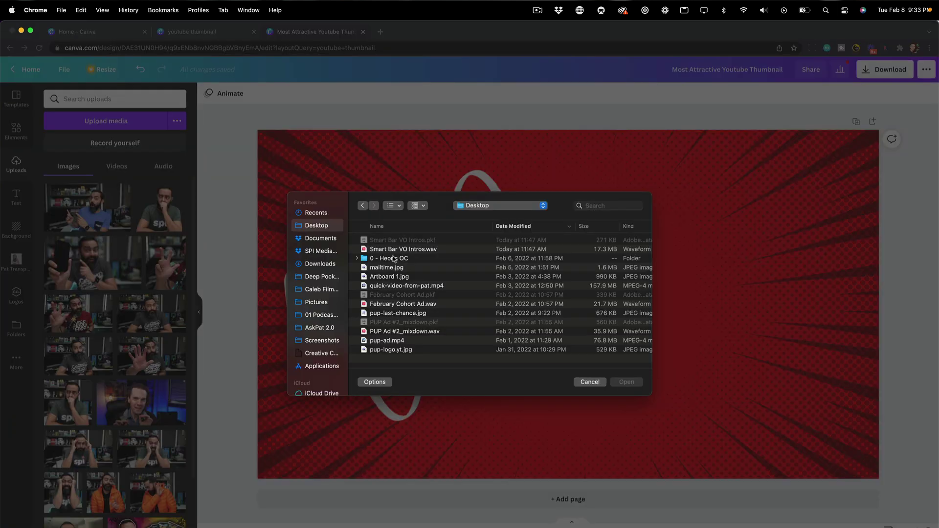
left_click(320, 264)
double_click(419, 240)
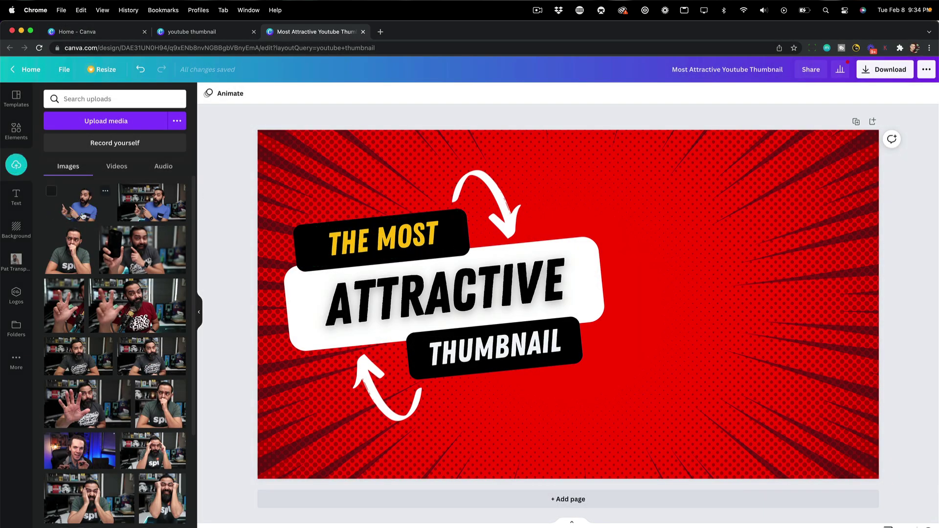
- Place the cutout on the right of the thumbnail, enlarged to about 1,405 × 786
left_click_drag(82, 216, 508, 239)
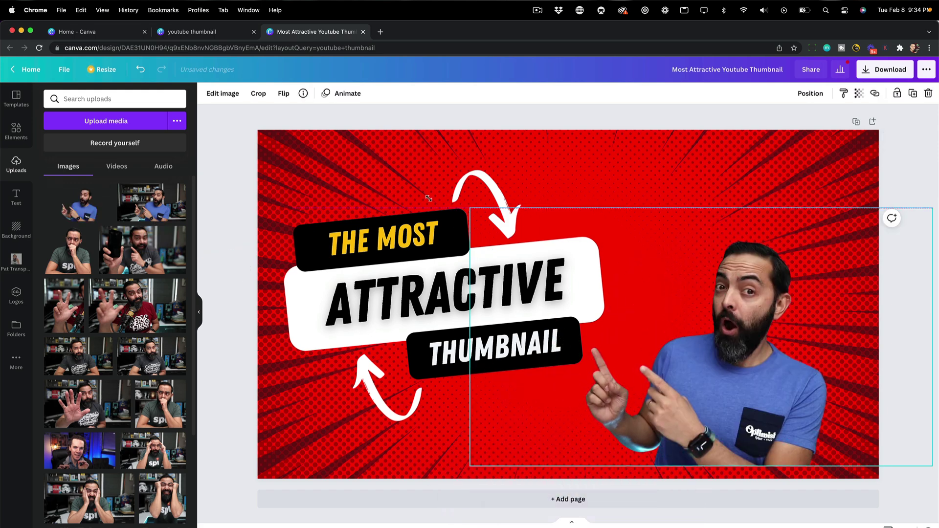
left_click_drag(471, 209, 275, 100)
left_click_drag(630, 390, 699, 407)
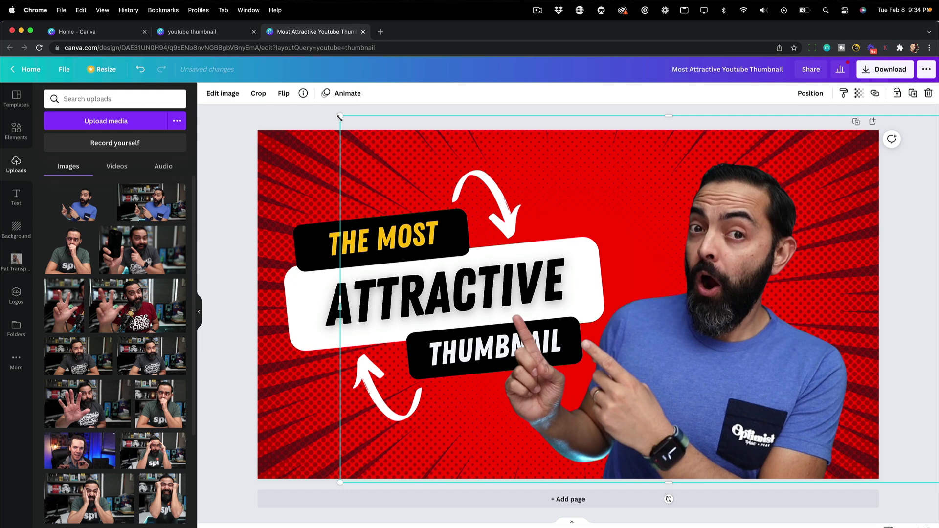
left_click_drag(340, 118, 313, 108)
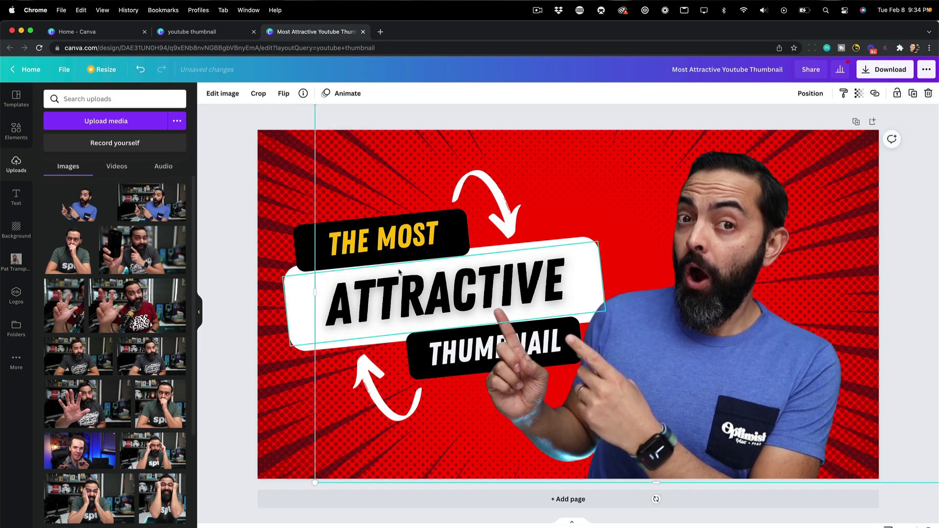
- Replace the THE MOST headline text with 'HOW I MADE'
left_click(419, 238)
left_click(419, 238)
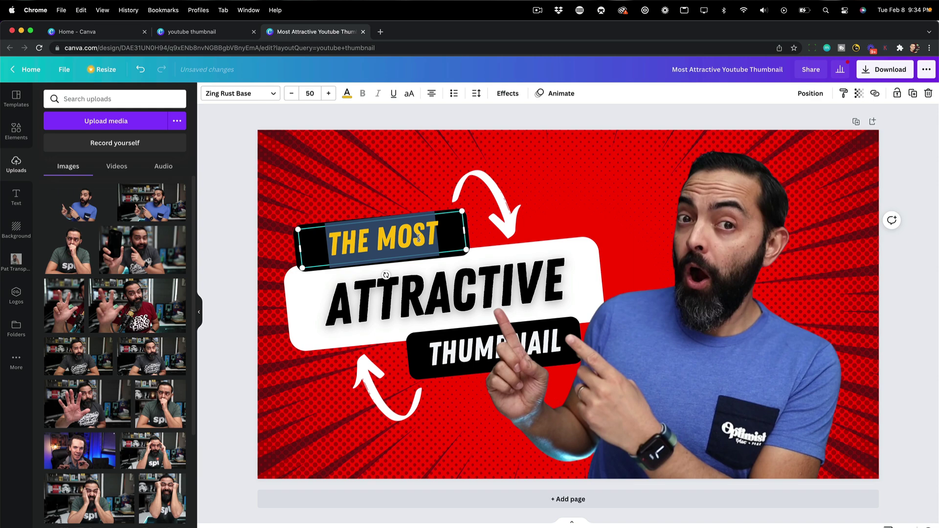
type("HOW I MADE")
- Change ATTRACTIVE to 'THIS THUMBNAIL', shrink it to 77.7 so it fits one line, and nudge it down
double_click(445, 293)
type("THI")
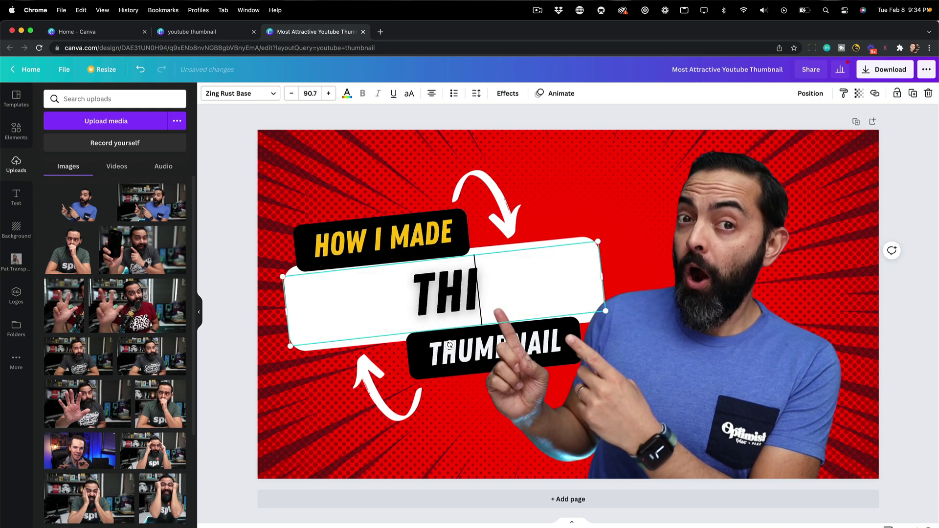
type("S THUMBNAIL")
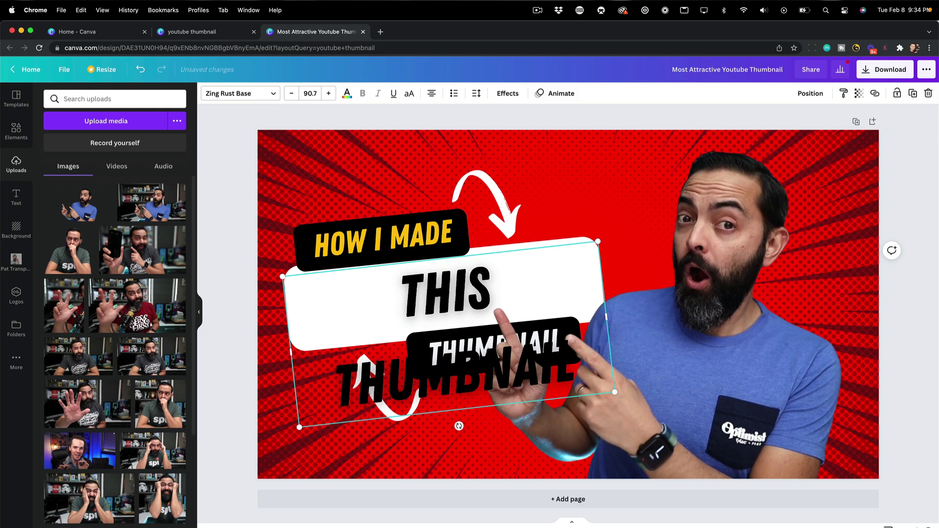
left_click(292, 97)
left_click(292, 97)
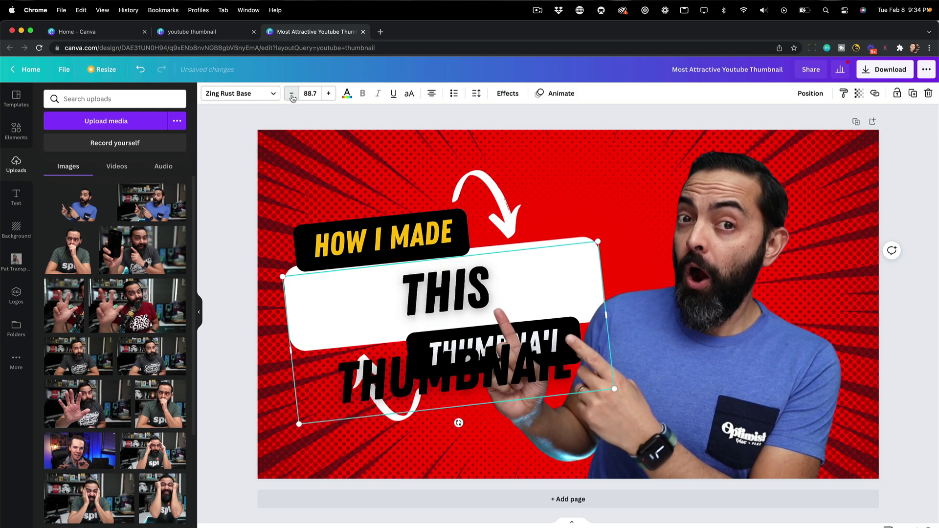
left_click(292, 97)
left_click(292, 97)
left_click(292, 96)
left_click(292, 97)
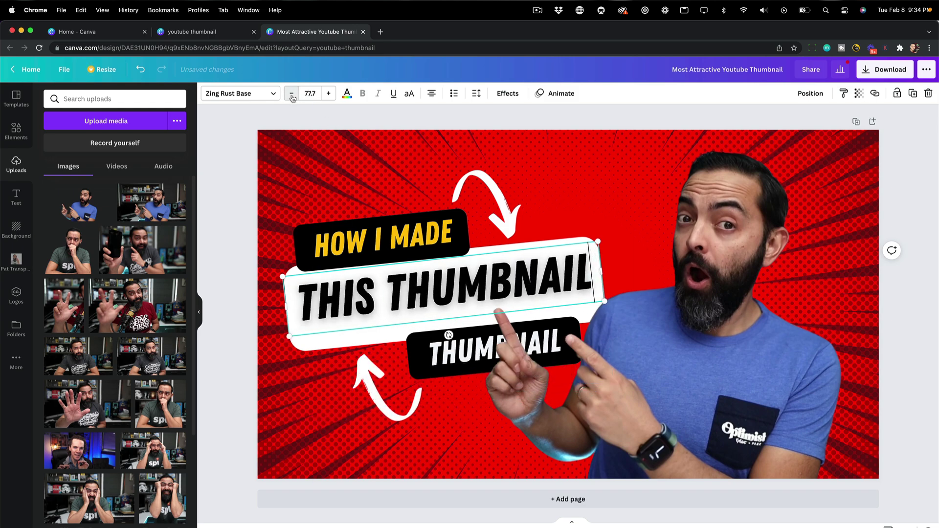
left_click(547, 274)
left_click(548, 274)
left_click_drag(543, 287, 544, 293)
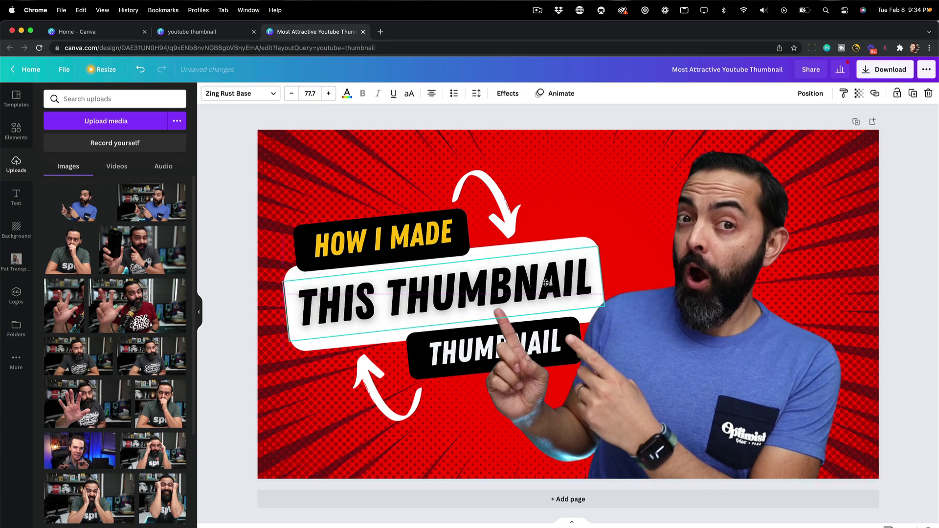
- Reword the small THUMBNAIL label to 'IN < 5 MINUTES', resize it, send it backward and centre it
left_click(576, 427)
left_click(455, 358)
left_click(455, 358)
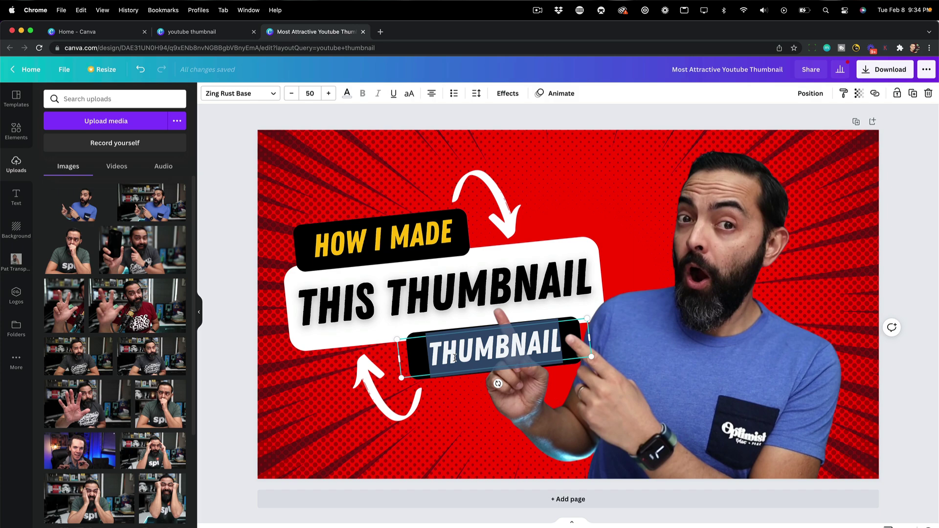
type("IN 5")
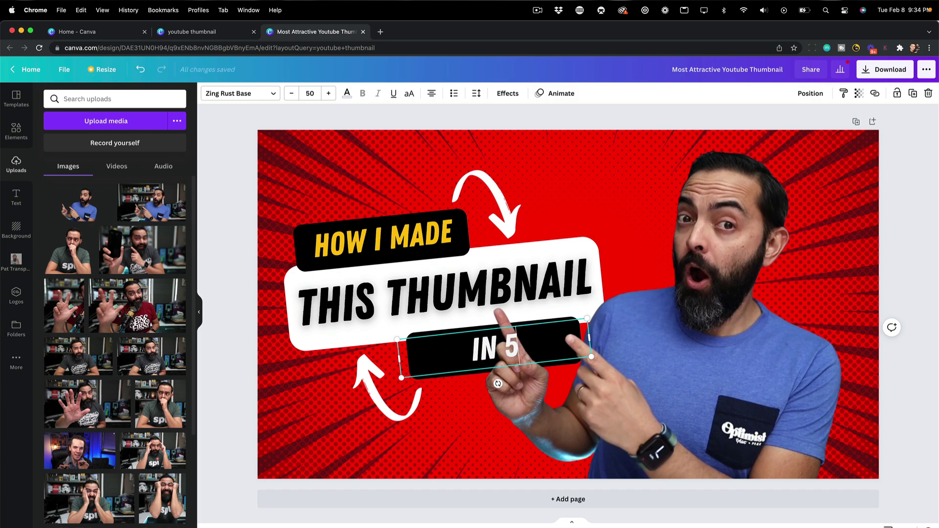
key("BackSpace")
type("< 5 MINUTES")
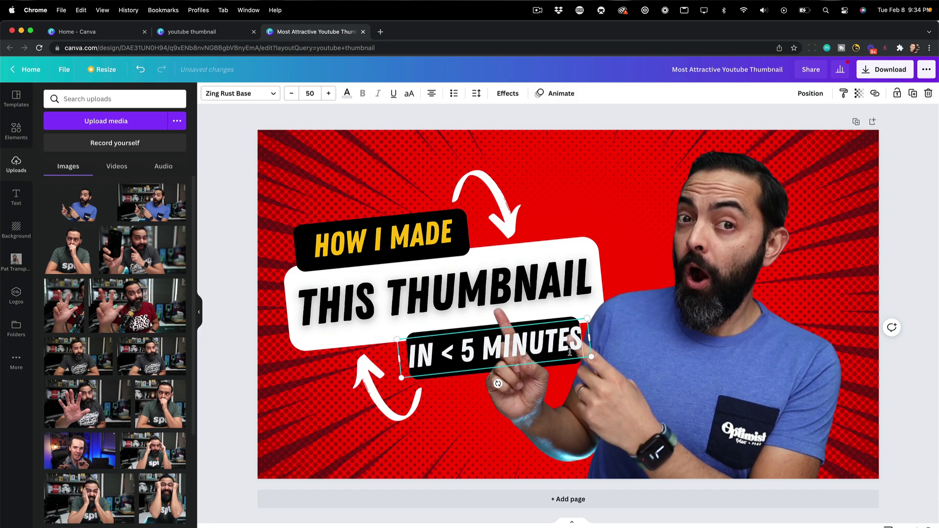
left_click_drag(592, 357, 569, 354)
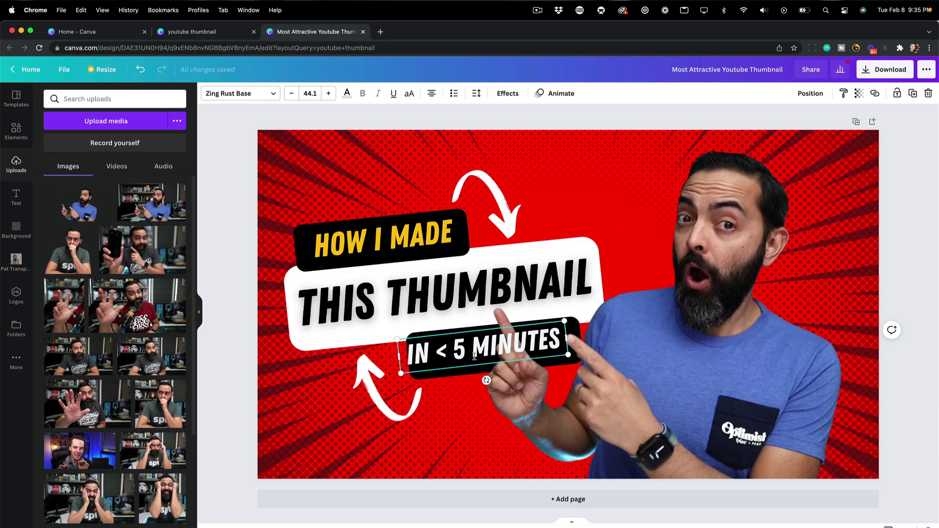
key("super+bracketleft")
left_click_drag(428, 356, 444, 356)
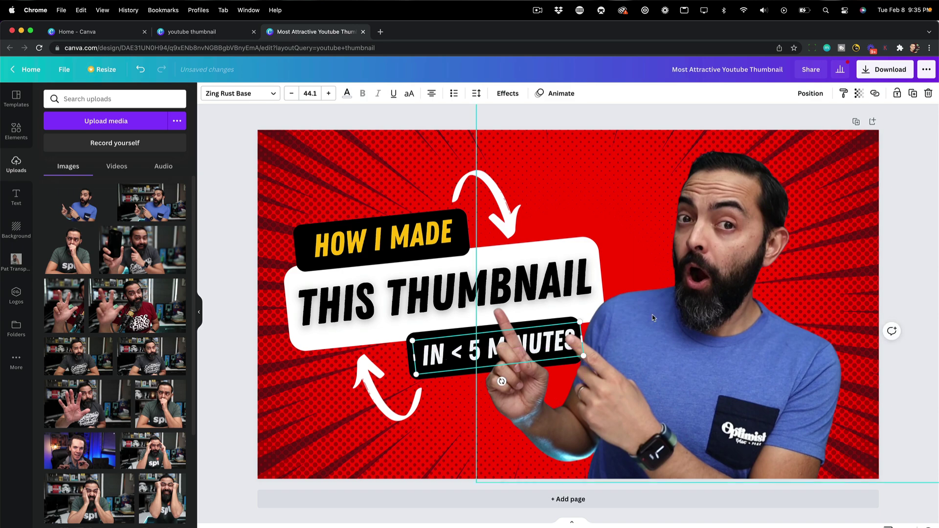
- Enlarge the person photo from its top-left corner and shift it right and down to fill the right side
left_click_drag(651, 358, 684, 361)
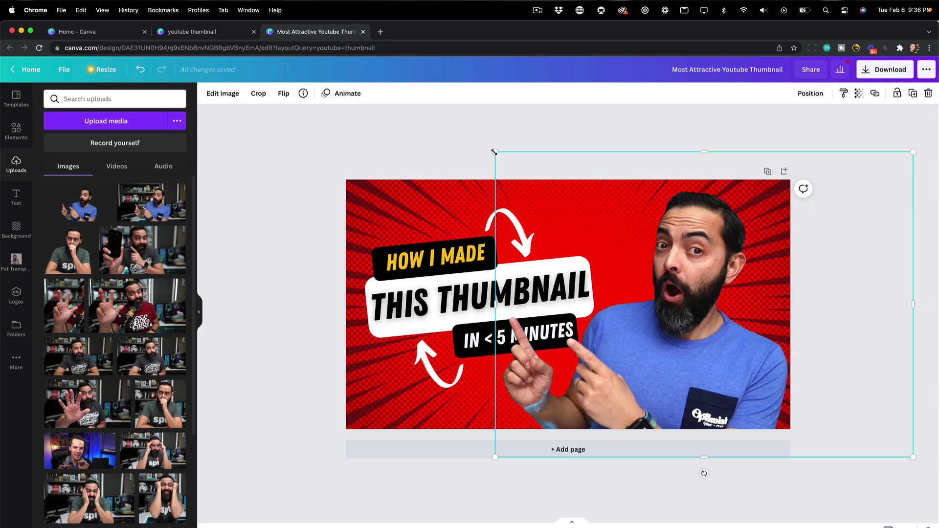
left_click_drag(495, 152, 384, 148)
left_click_drag(663, 252, 707, 294)
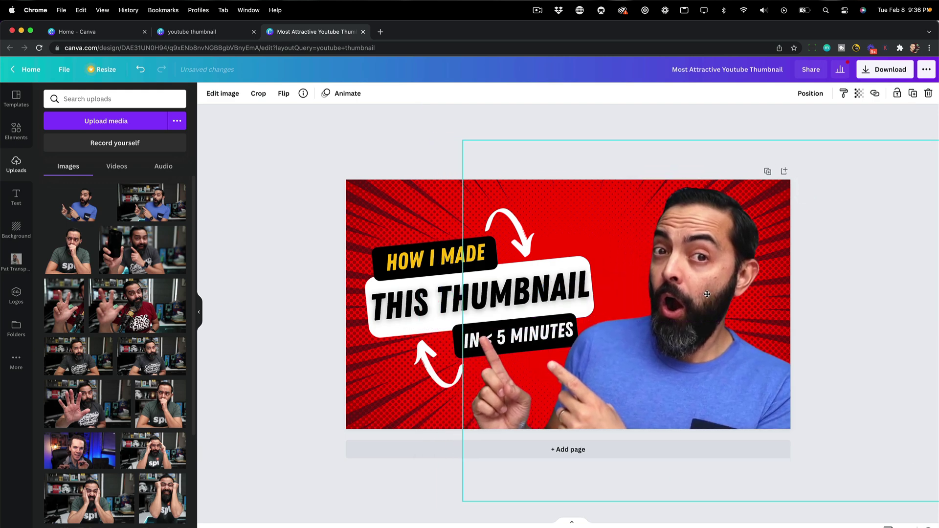
- Apply the Shadows effect to the person cutout, trying Glow and settling on Drop
left_click(223, 93)
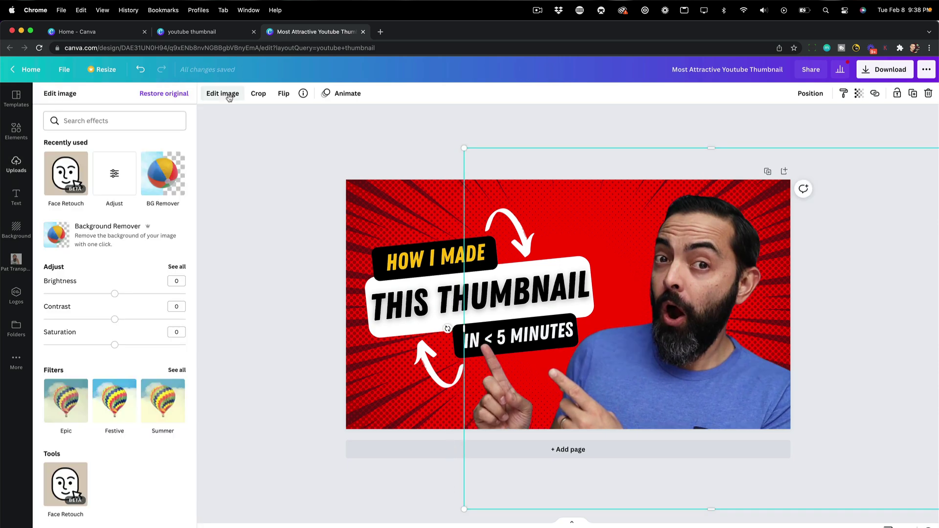
left_click(107, 124)
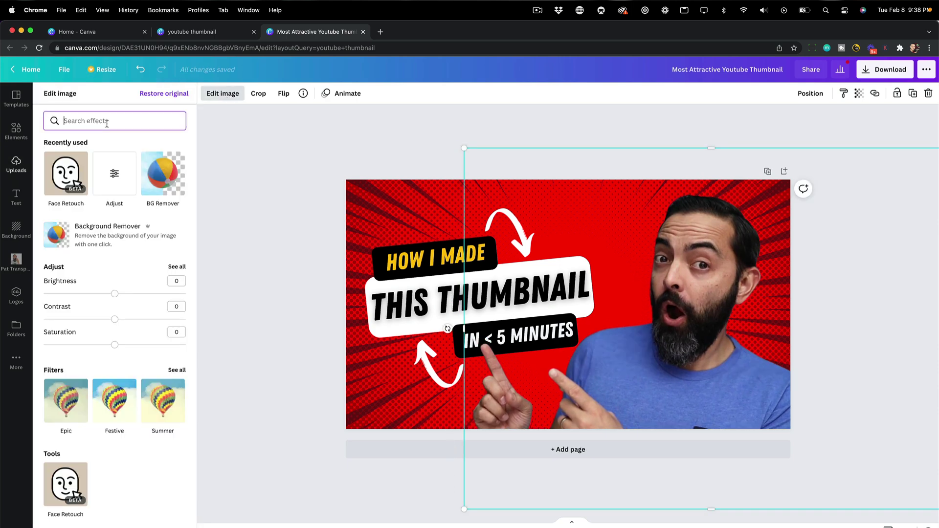
type("shadow")
left_click(67, 176)
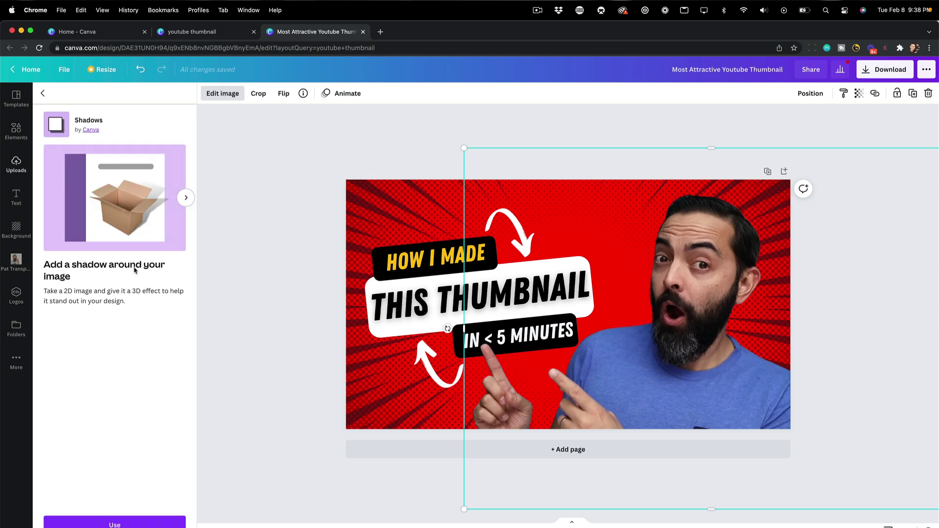
left_click(114, 524)
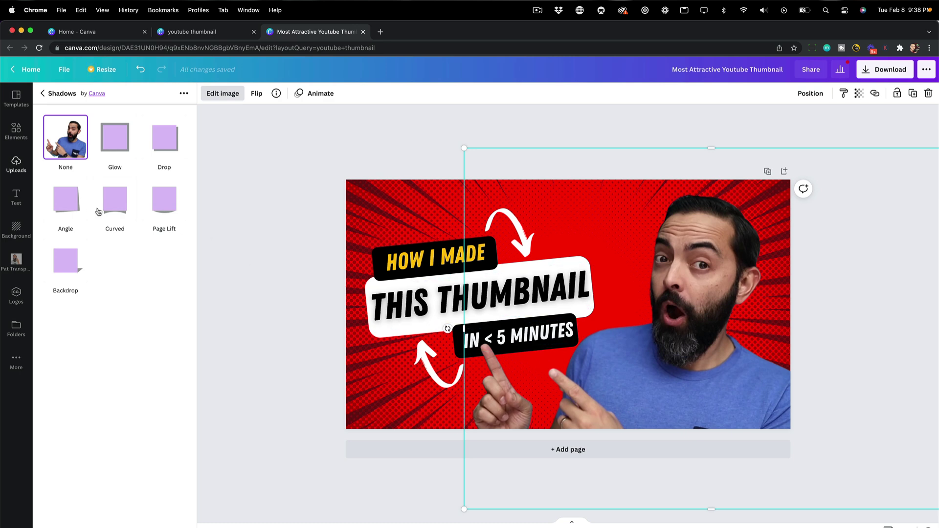
left_click(118, 155)
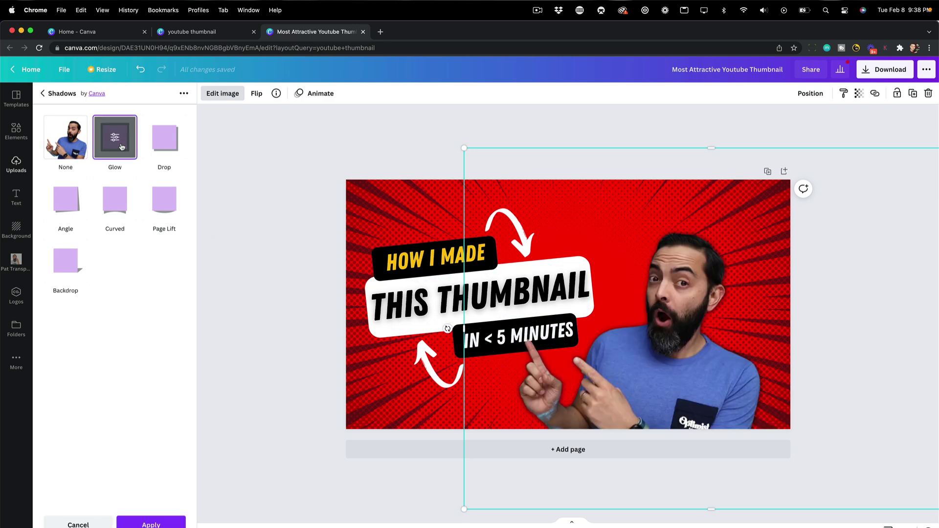
left_click(163, 154)
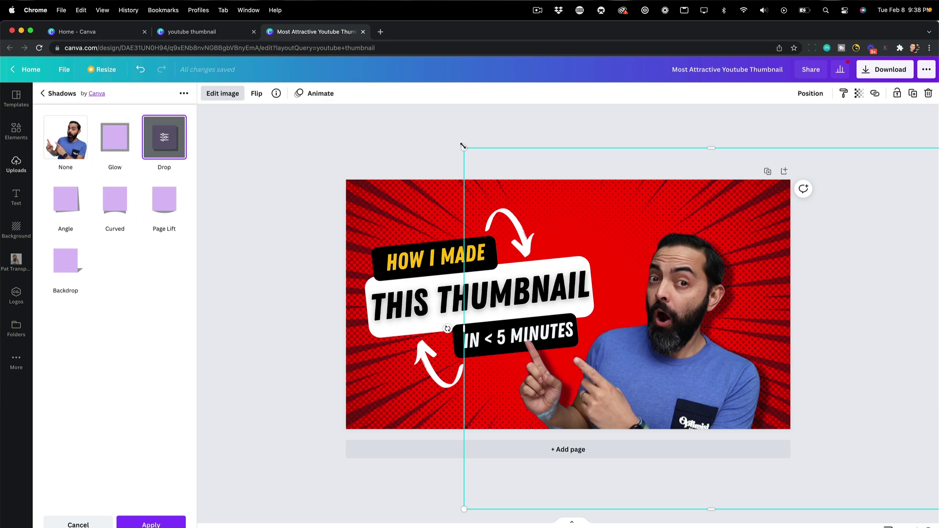
- Enlarge the shadowed cutout further and move it slightly right
left_click_drag(463, 145, 326, 94)
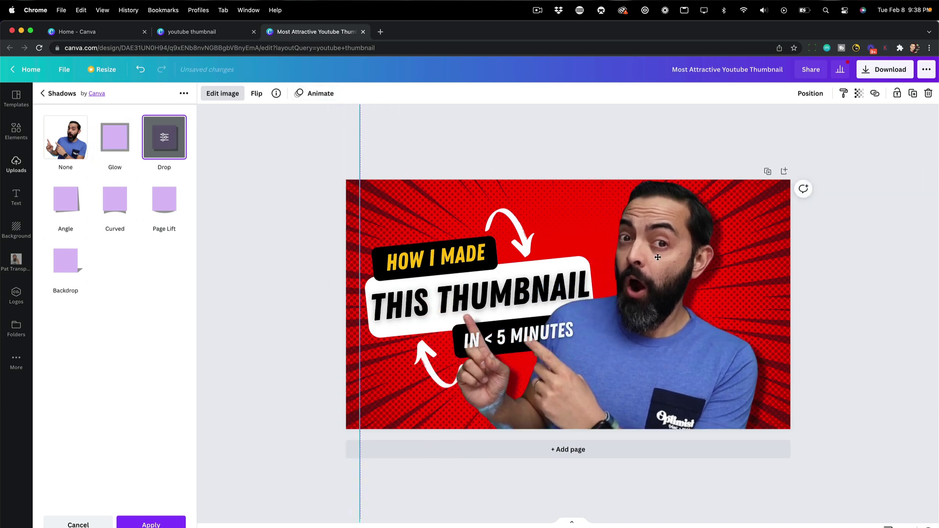
left_click_drag(658, 258, 675, 266)
key("super+minus")
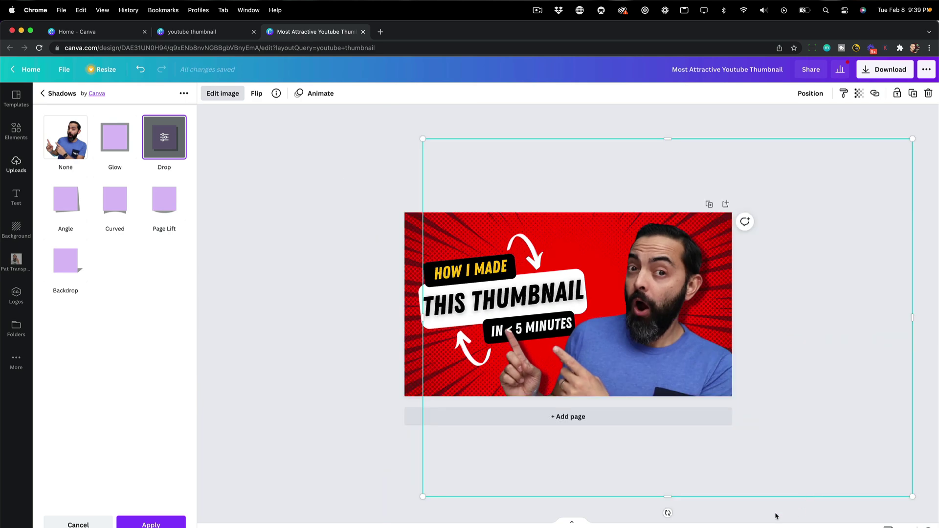
key("super+plus")
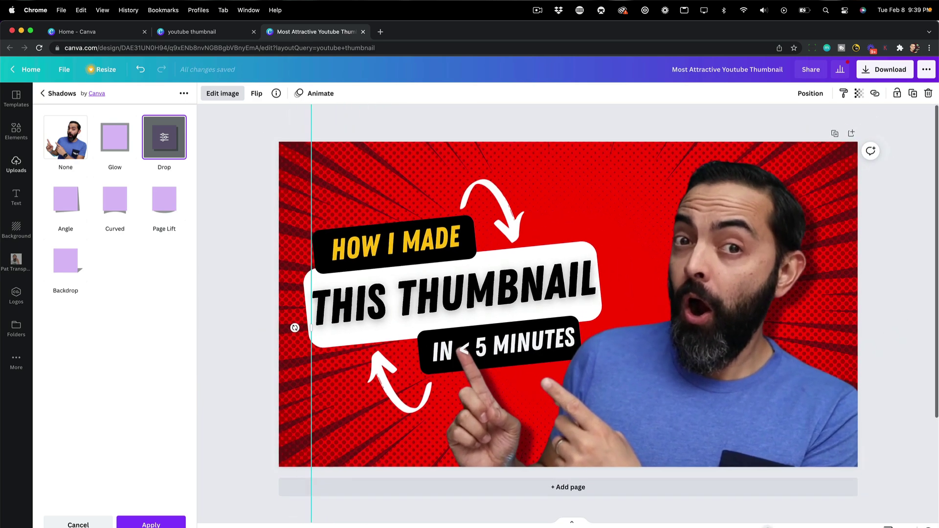
- Keep the drop shadow and download the thumbnail as a PNG file
left_click(249, 180)
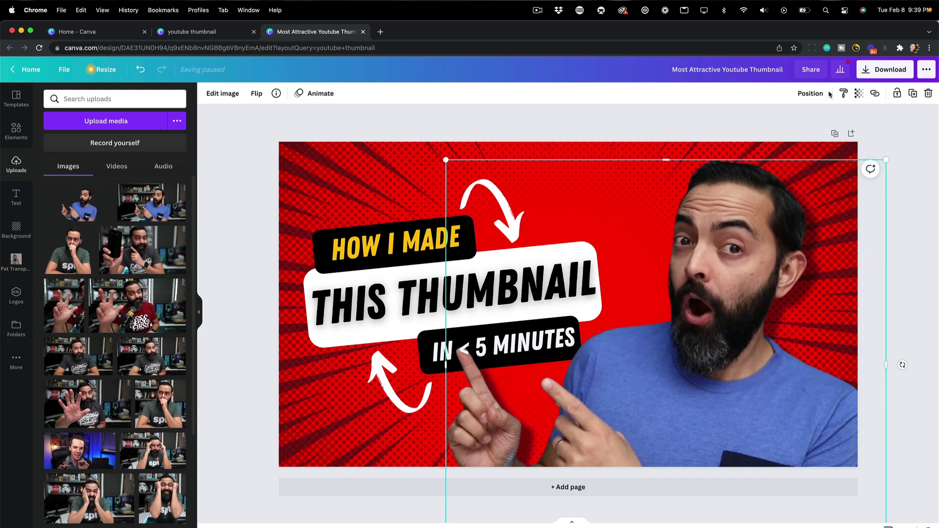
left_click(886, 73)
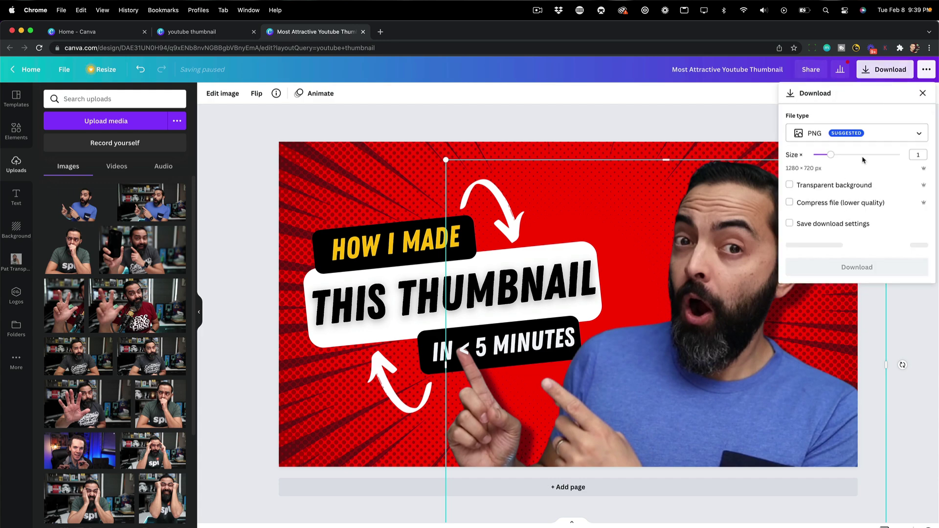
left_click(917, 137)
left_click(854, 164)
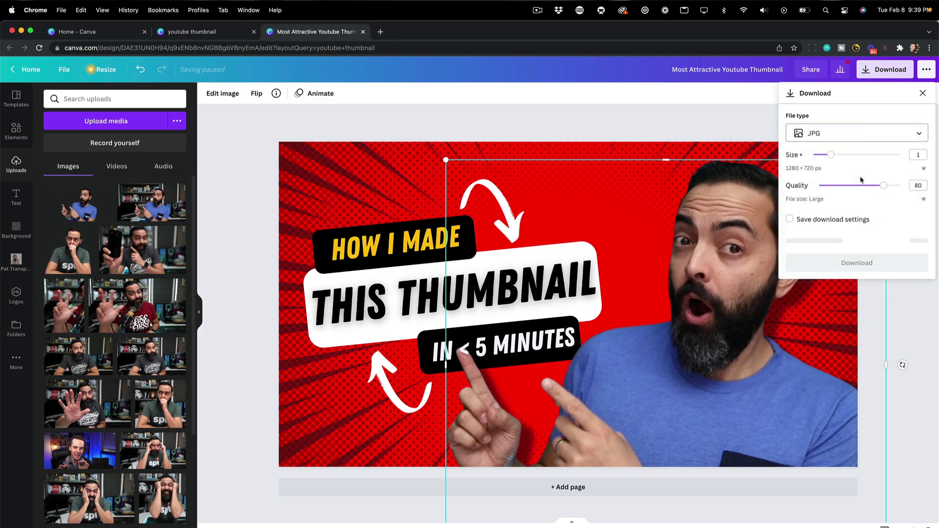
left_click(856, 133)
left_click(832, 137)
left_click(874, 245)
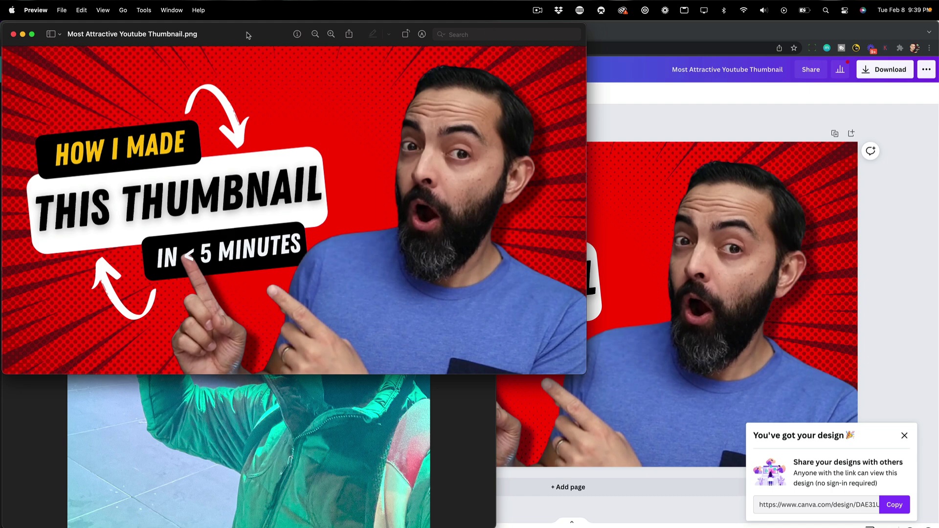
- Move the Most Attractive Youtube Thumbnail.png Preview window right and down, in front of the other photo
left_click_drag(244, 34, 388, 64)
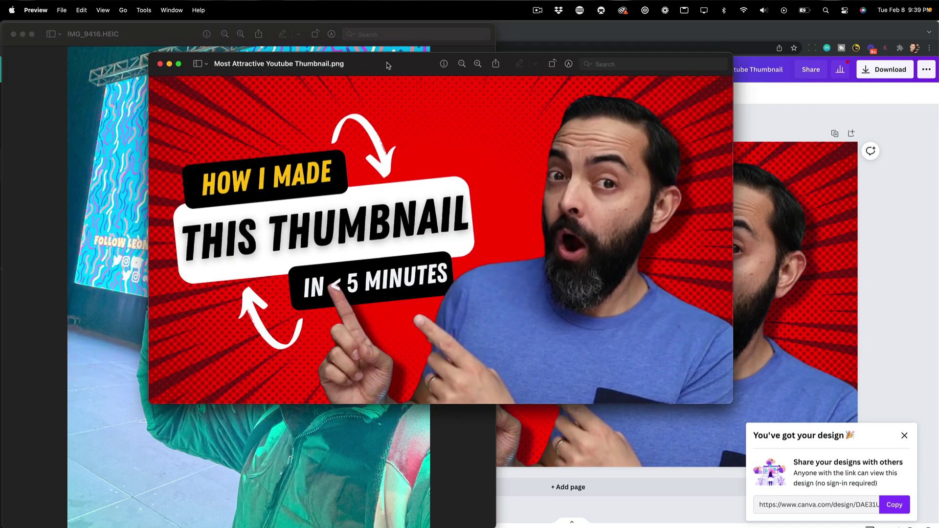